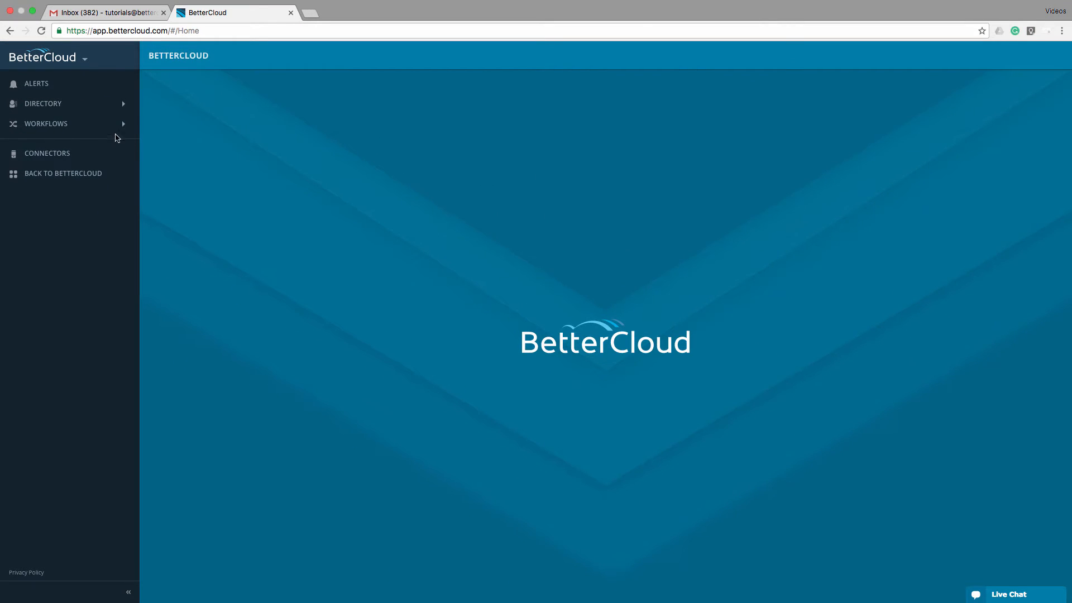
# Step: Open the workflow builder to start a new workflow draft
pyautogui.click(87, 128)
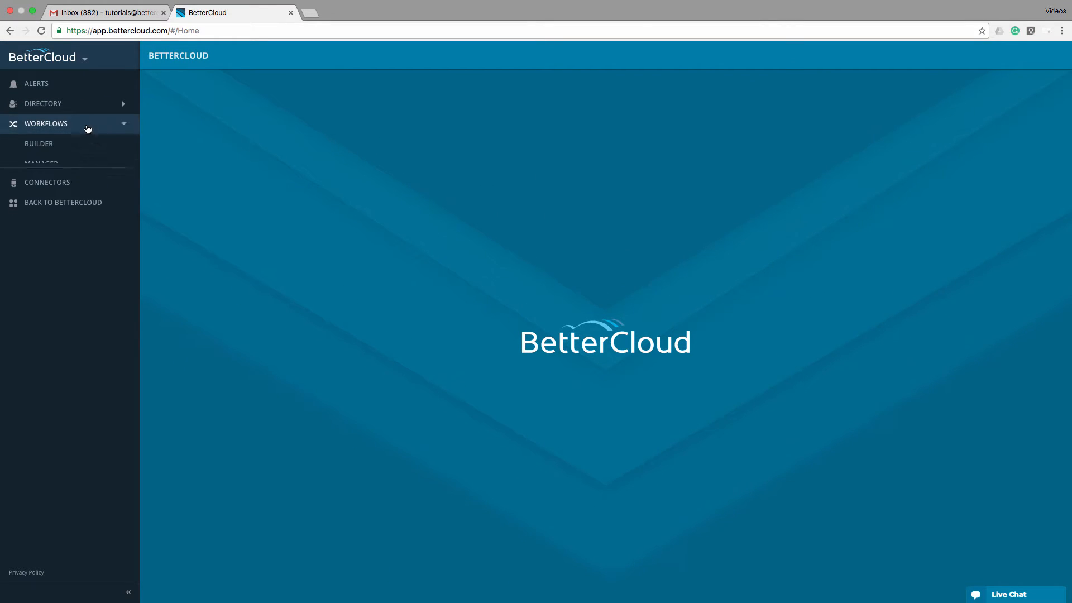
pyautogui.click(57, 145)
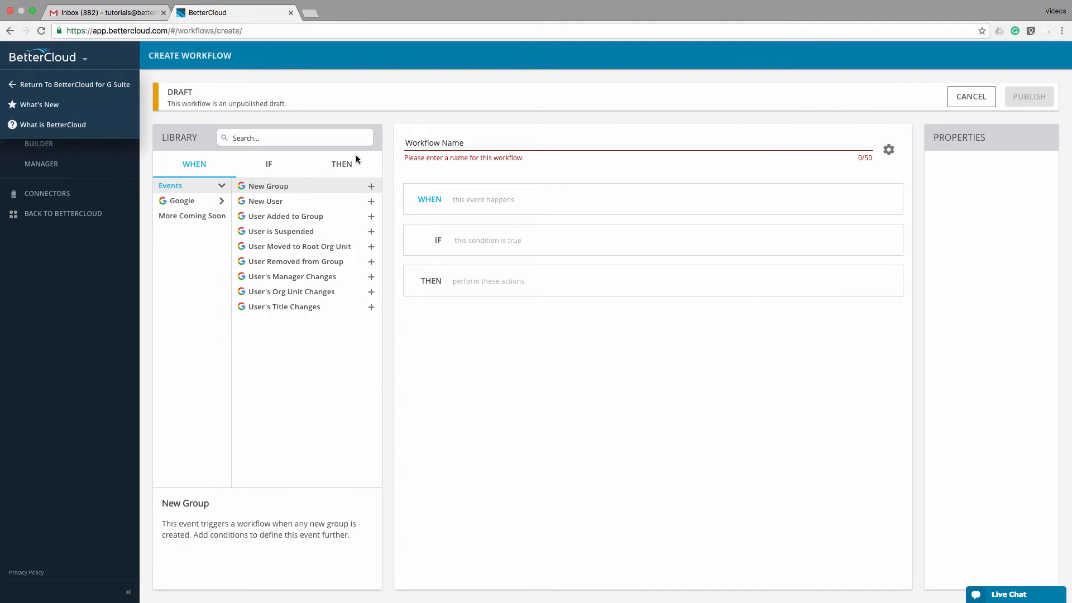
pyautogui.click(357, 156)
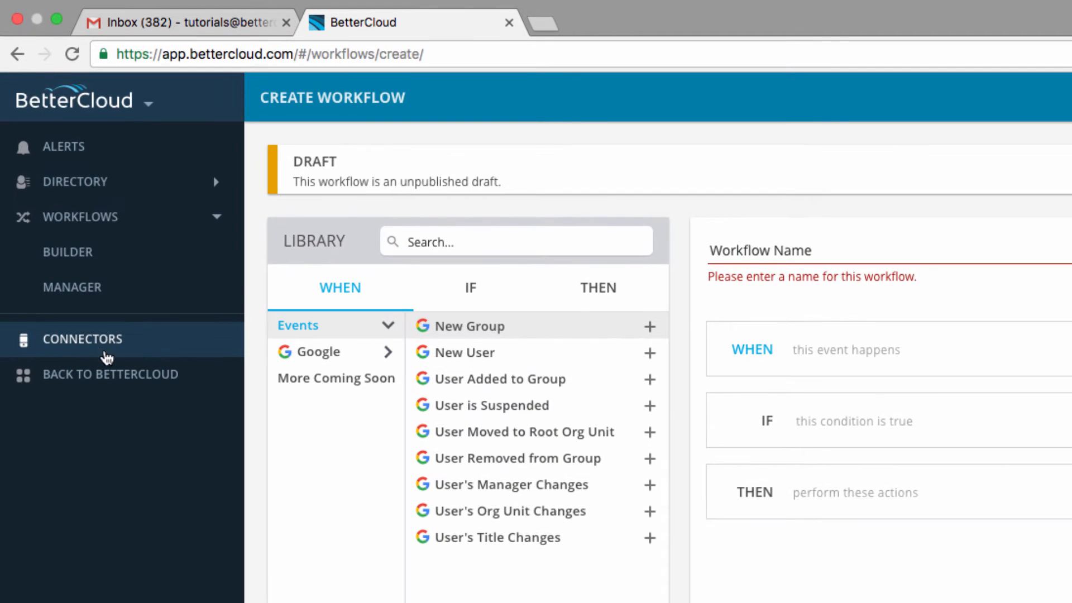
# Step: Review the available app connectors, including Google and Zendesk, and return to the workflow builder
pyautogui.click(104, 351)
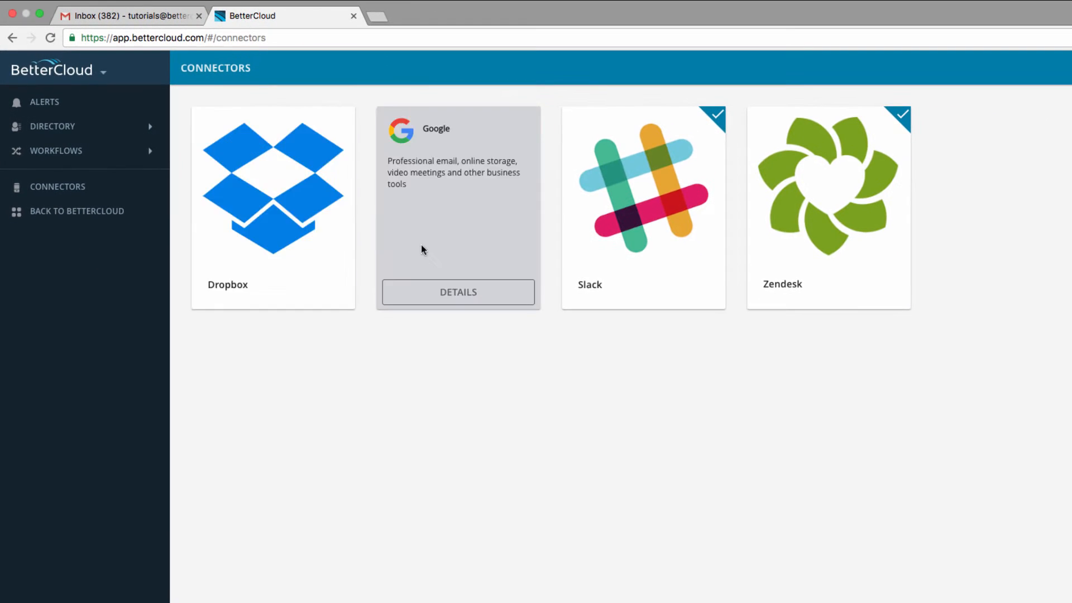
pyautogui.moveTo(829, 252)
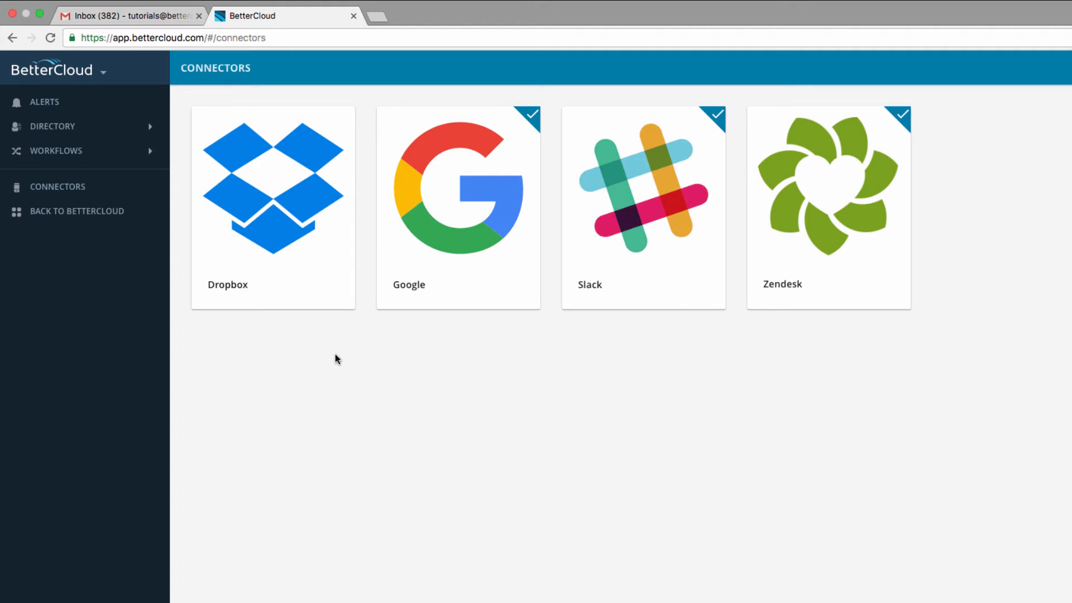
pyautogui.click(65, 152)
pyautogui.click(64, 173)
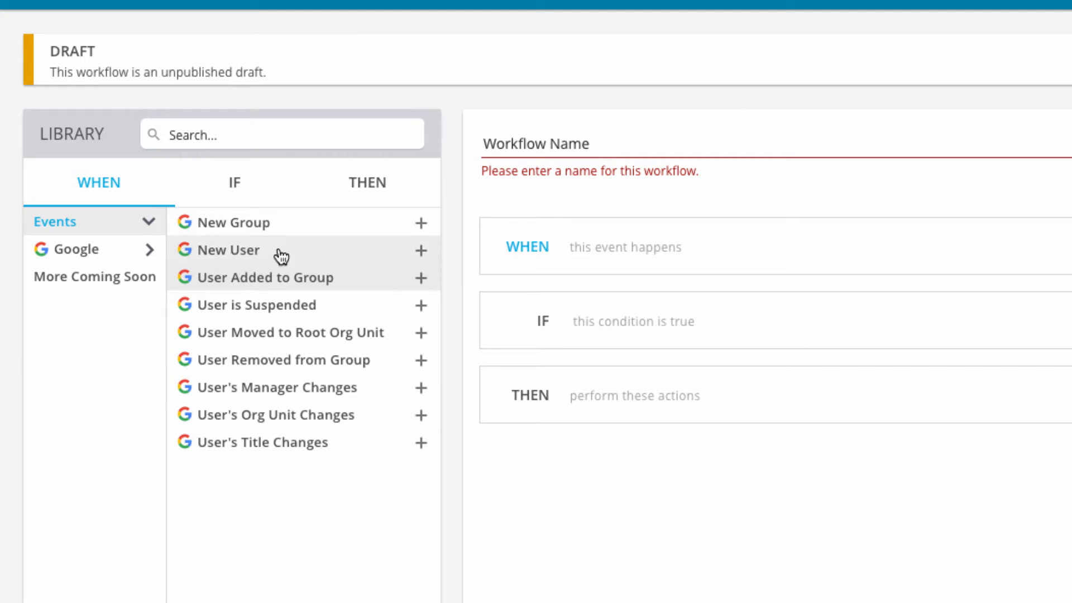
# Step: Set the workflow to trigger when a new Google user is created, with the condition that the user is active
pyautogui.click(420, 251)
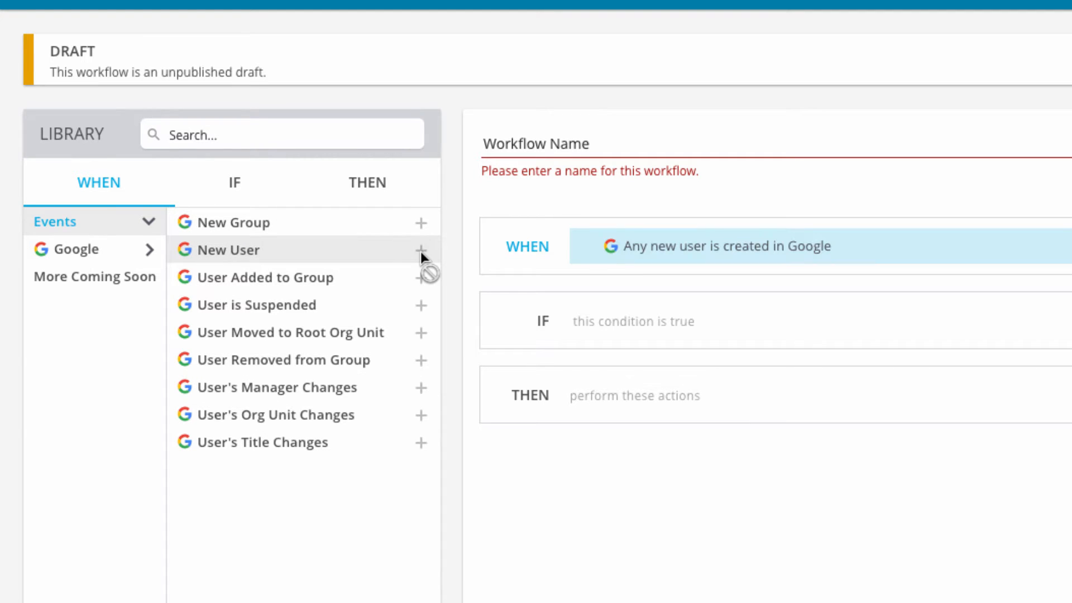
pyautogui.click(236, 184)
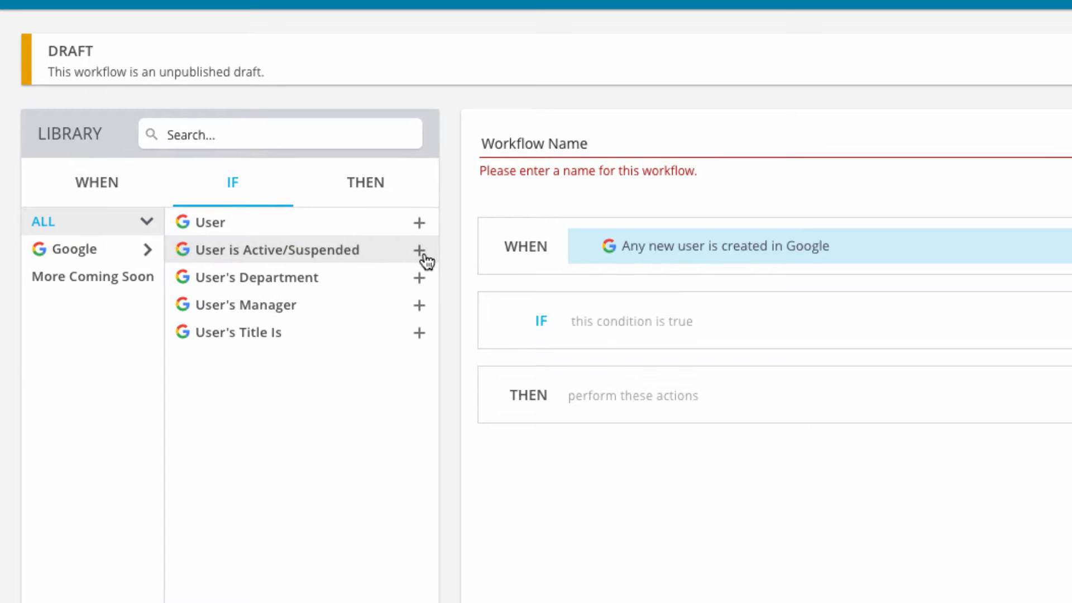
pyautogui.click(419, 250)
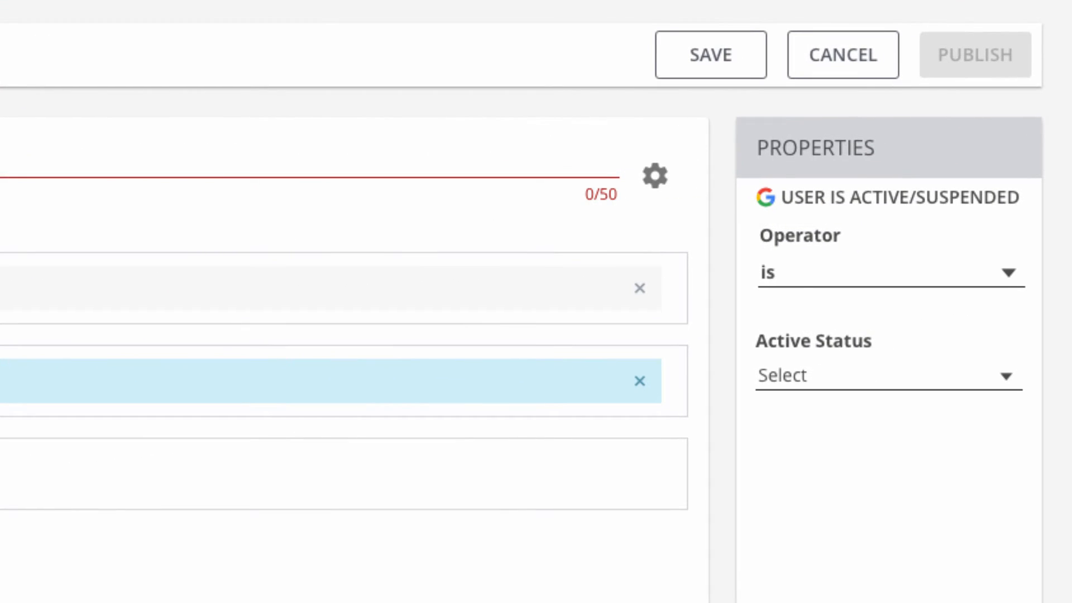
pyautogui.click(1007, 382)
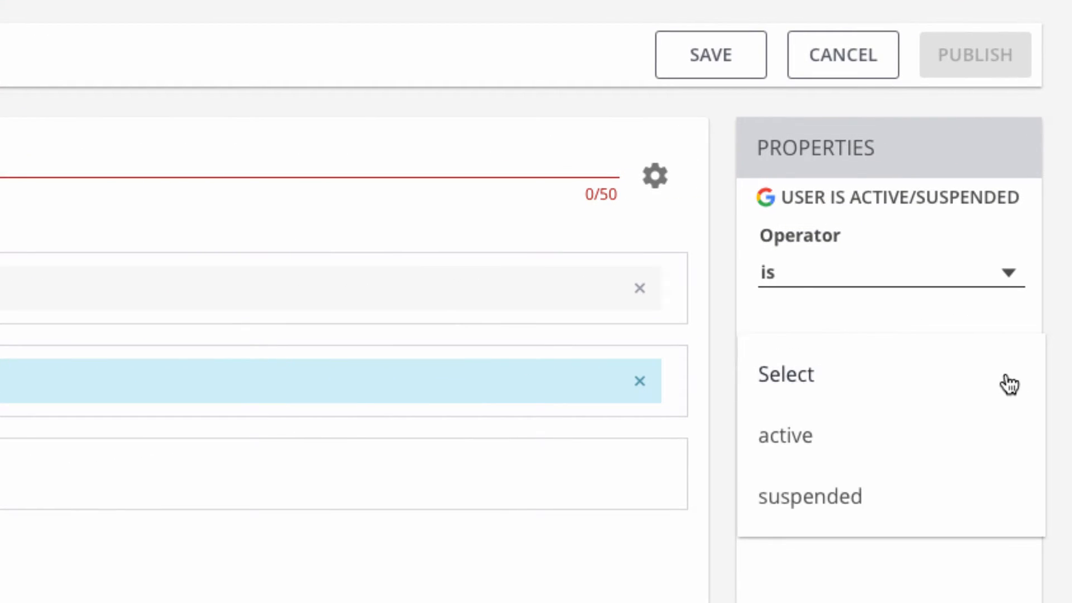
pyautogui.click(807, 447)
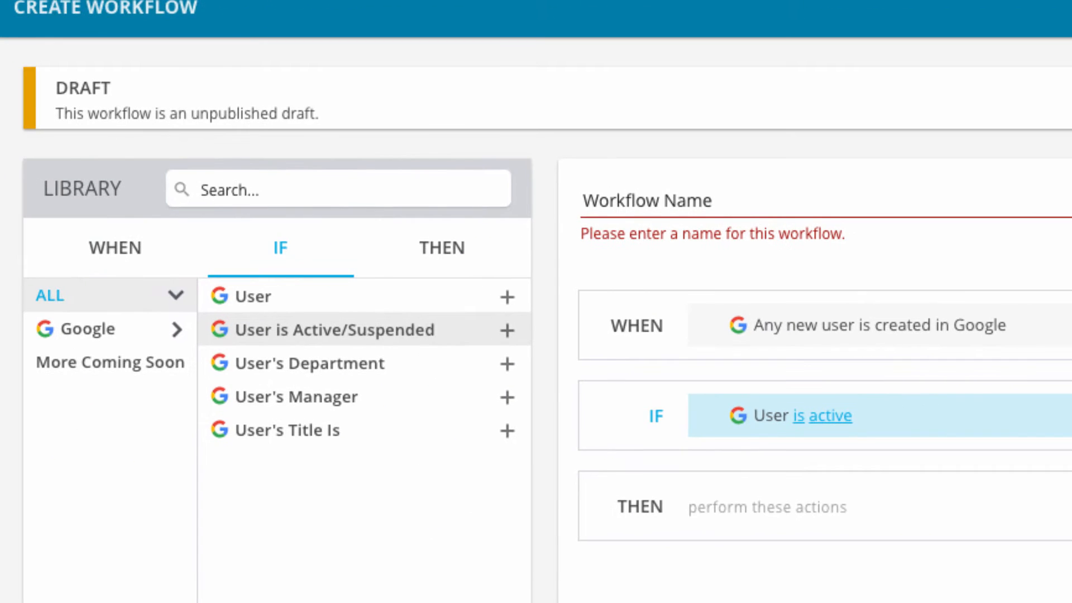
# Step: Add a Zendesk Create Ticket action to the workflow and set the ticket's priority to Normal
pyautogui.click(457, 251)
pyautogui.click(135, 408)
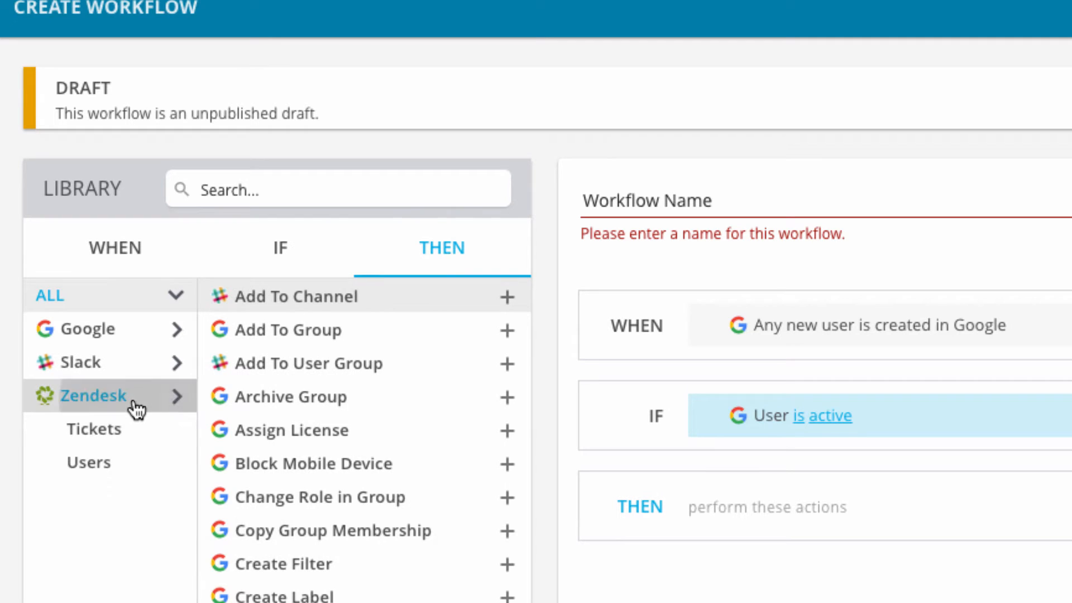
pyautogui.click(507, 297)
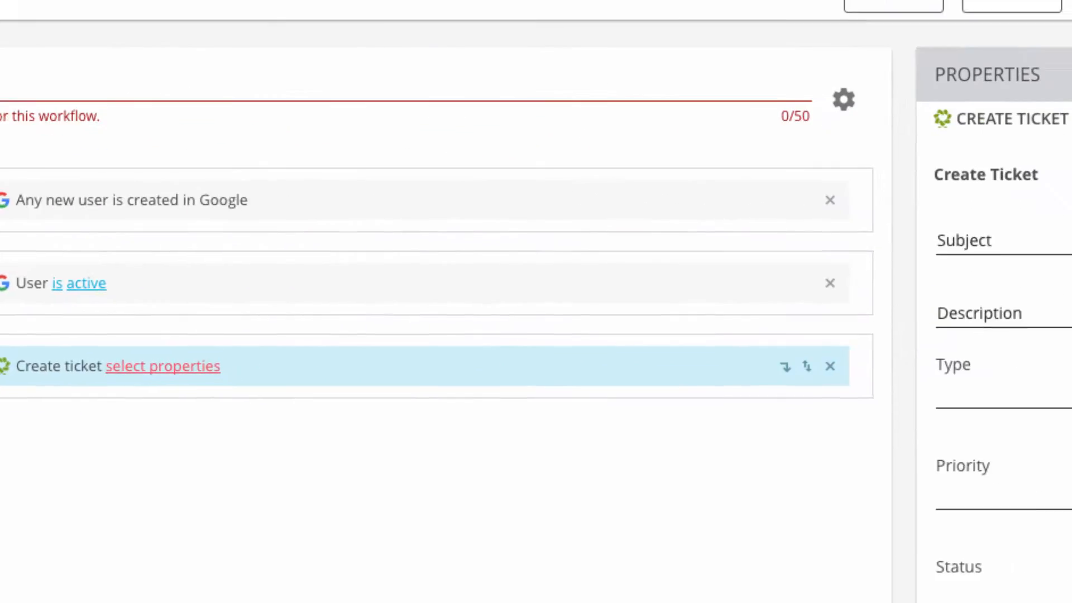
pyautogui.click(780, 474)
pyautogui.click(806, 438)
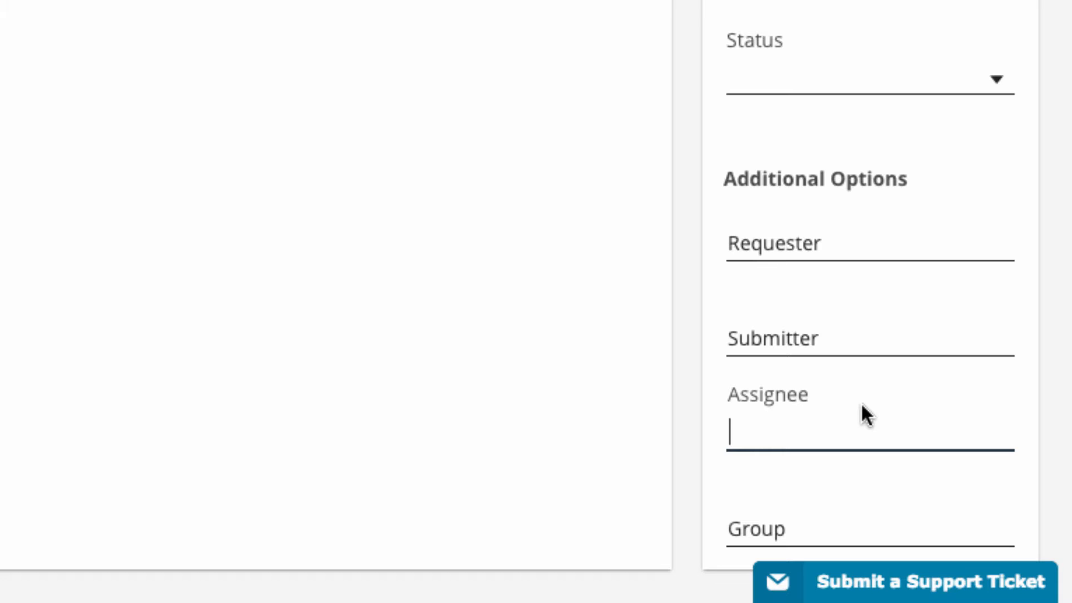
pyautogui.click(1003, 398)
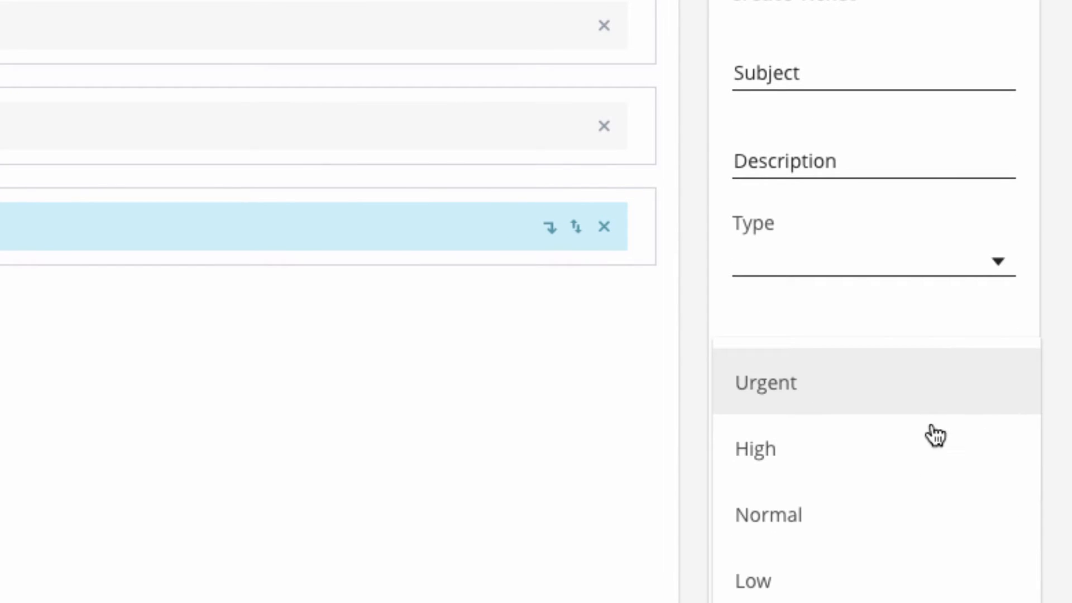
pyautogui.click(769, 515)
# Step: Fill in the ticket's description as "New workstation setup" and its subject as "New Hire"
pyautogui.click(854, 178)
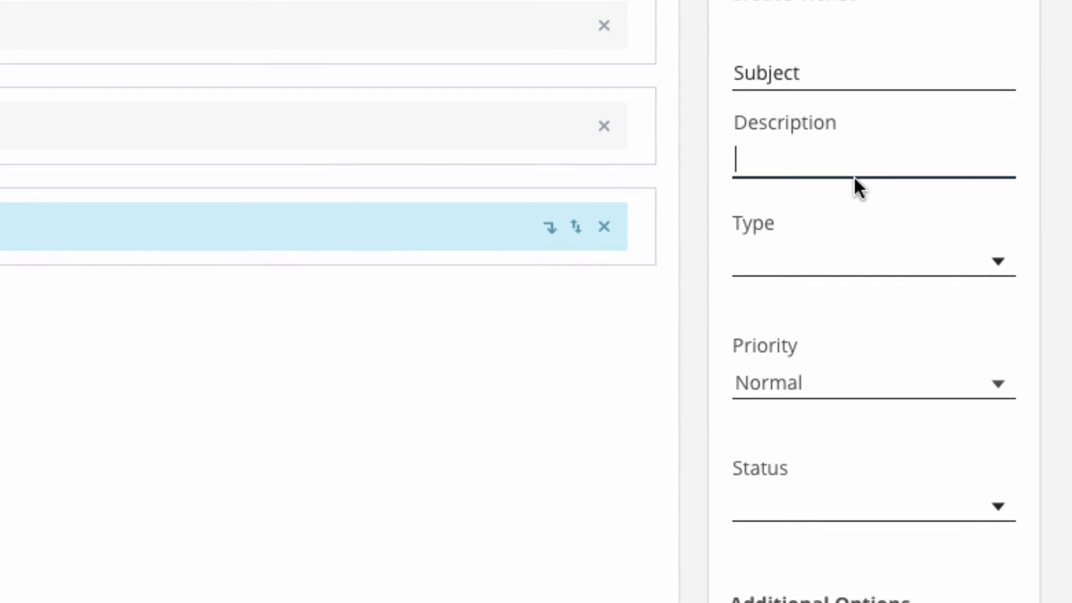
pyautogui.write('New workstation setup')
pyautogui.hotkey('shift', 'Tab')
pyautogui.write('New h')
pyautogui.press('BackSpace')
pyautogui.write('Hire')
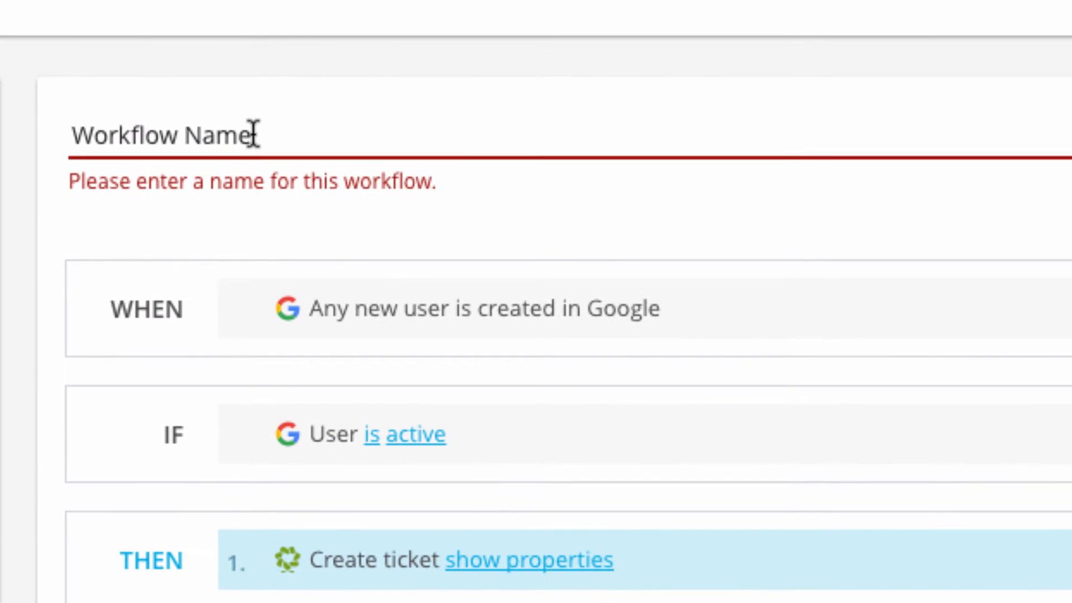
# Step: Name the workflow "New Hire"
pyautogui.click(251, 134)
pyautogui.write('New Hire')
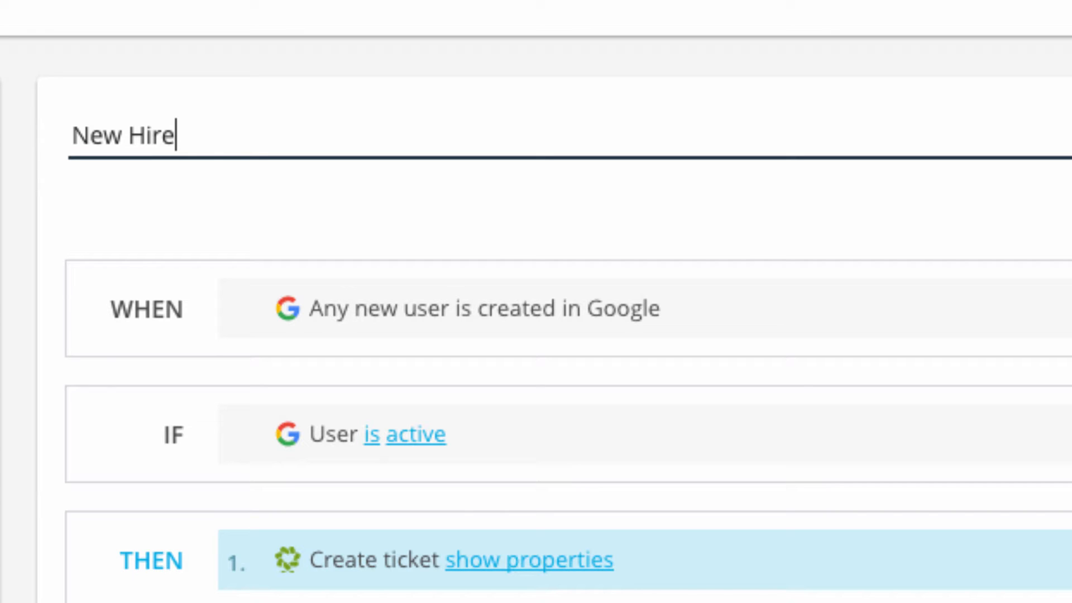
pyautogui.press('Tab')
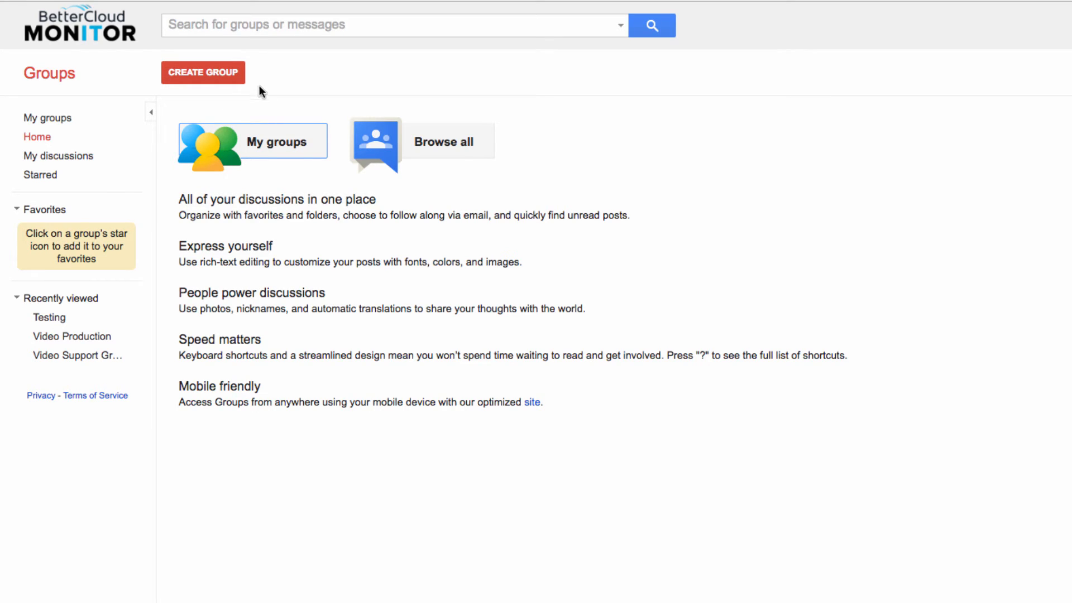
# Step: Start a new group in Google Groups and examine its permission options for viewing topics, posting and joining
pyautogui.click(226, 74)
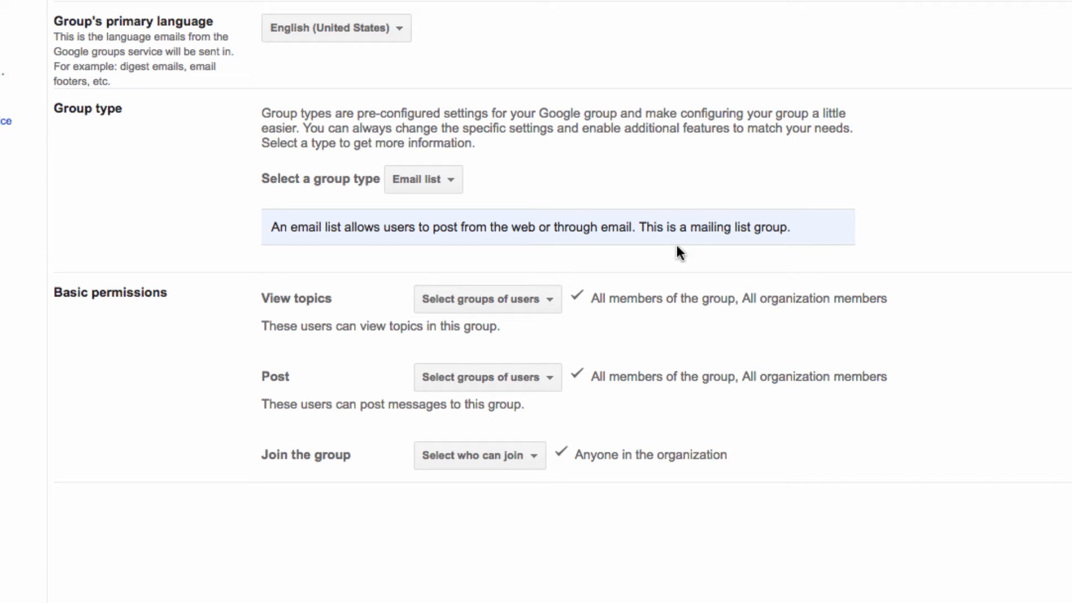
pyautogui.click(549, 378)
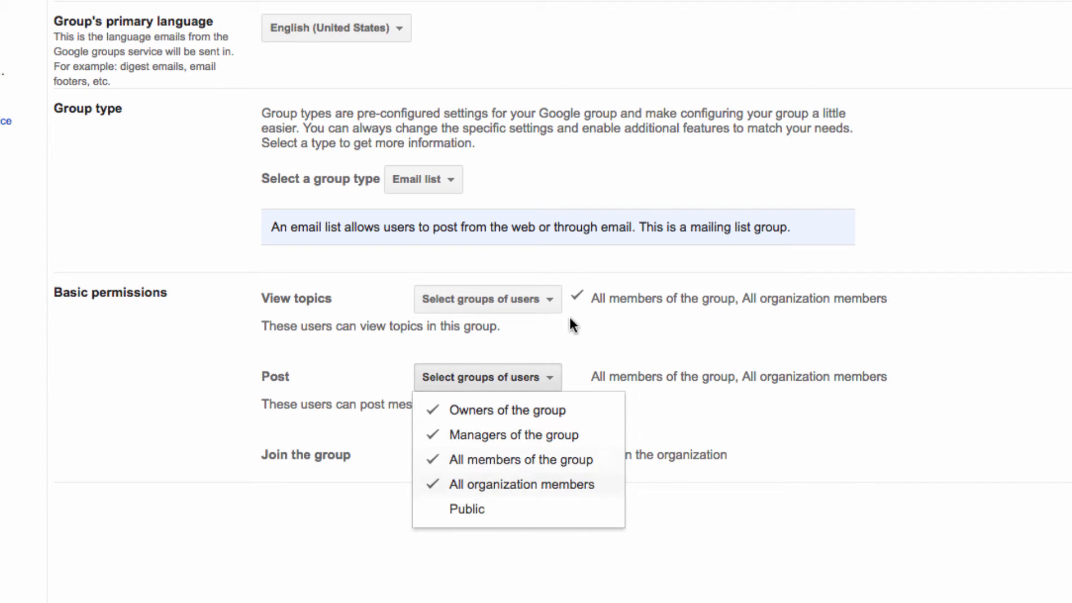
pyautogui.click(553, 307)
pyautogui.click(797, 438)
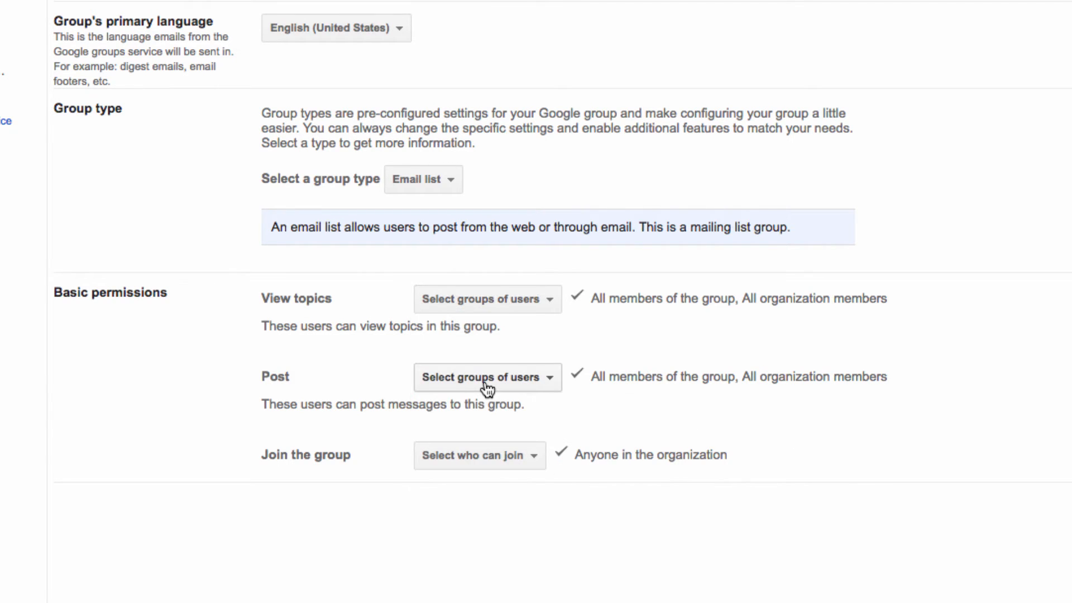
pyautogui.click(487, 385)
pyautogui.click(825, 418)
pyautogui.click(522, 462)
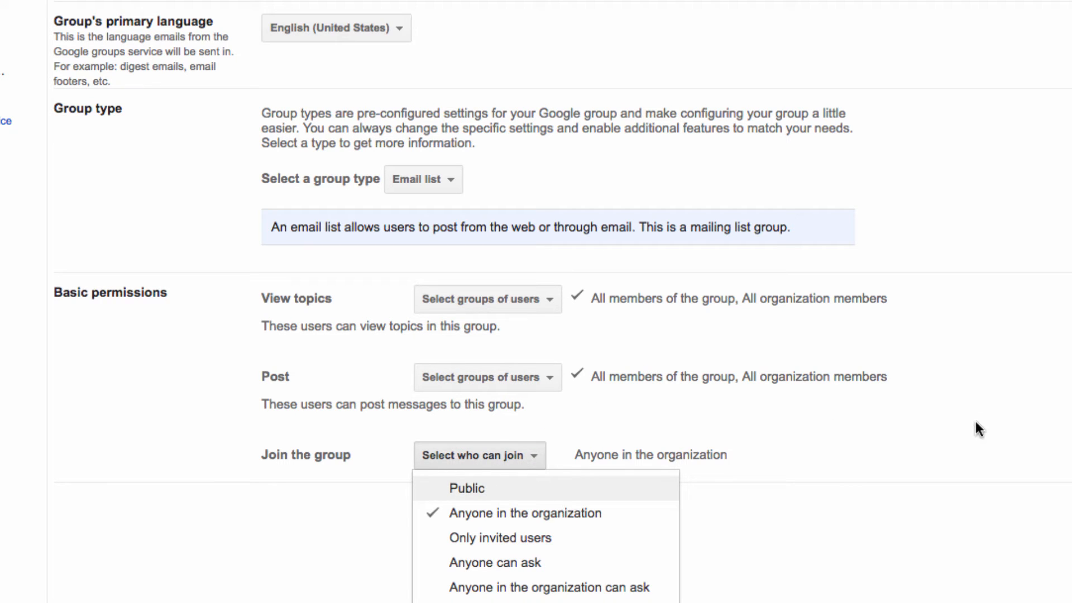
pyautogui.click(975, 424)
pyautogui.click(519, 460)
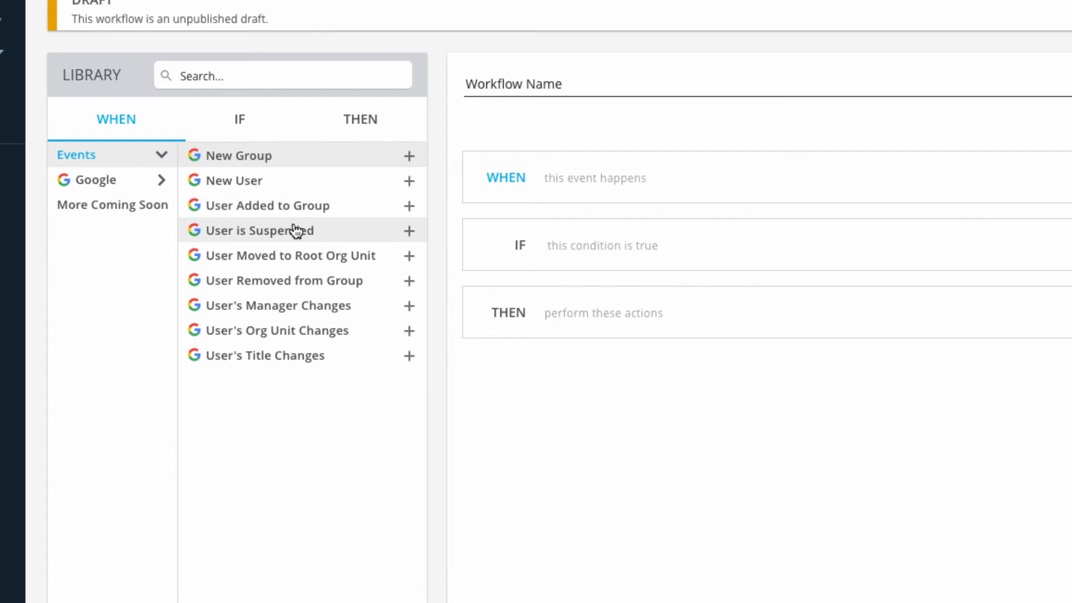
# Step: In a new BetterCloud workflow, use the New Group event as the trigger and add a Group condition
pyautogui.click(408, 156)
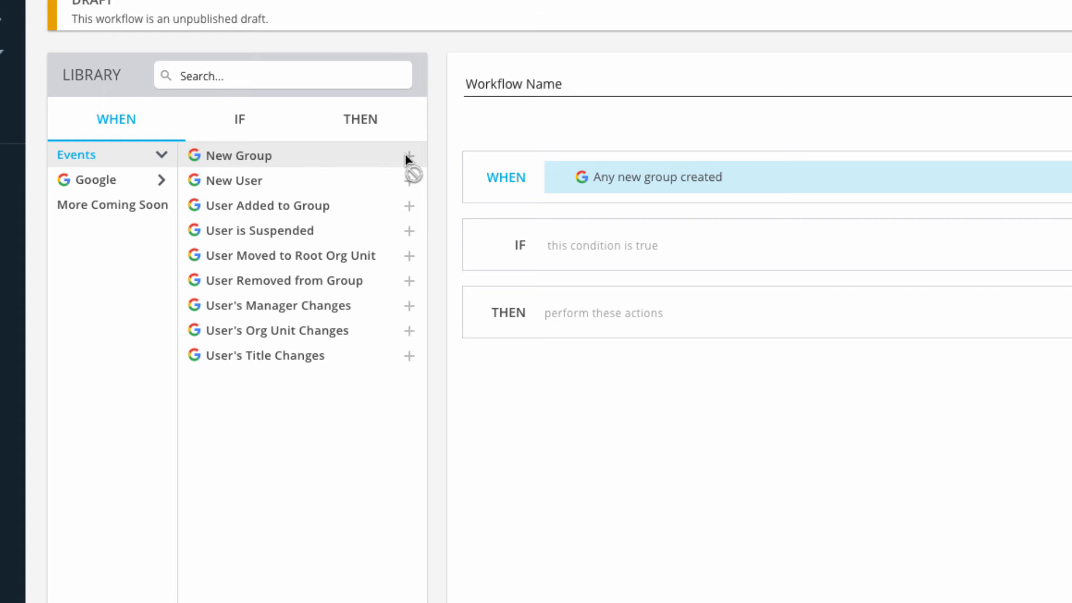
pyautogui.click(252, 120)
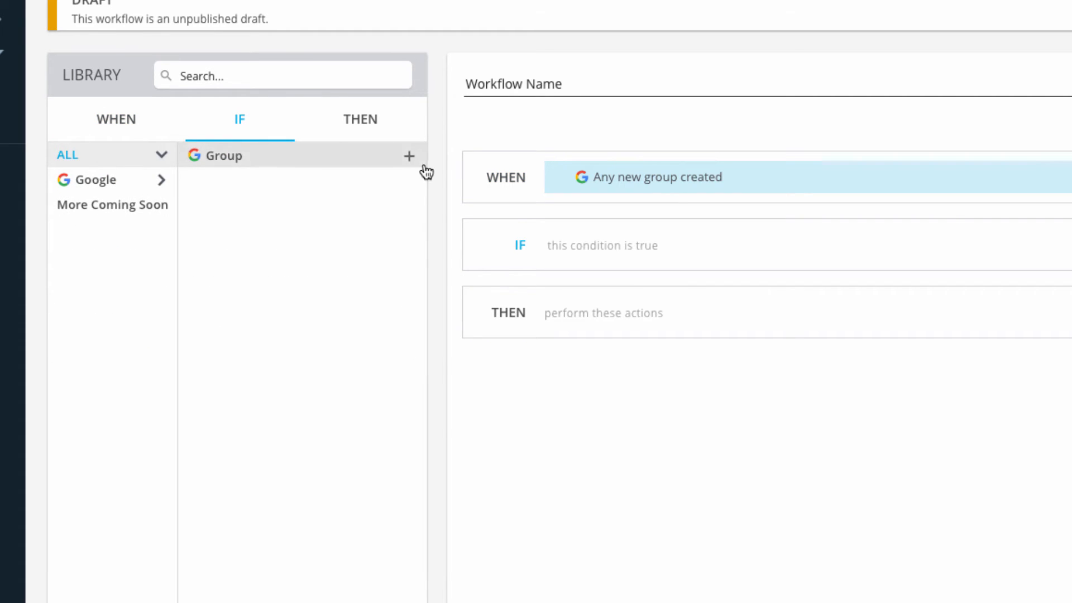
pyautogui.click(409, 156)
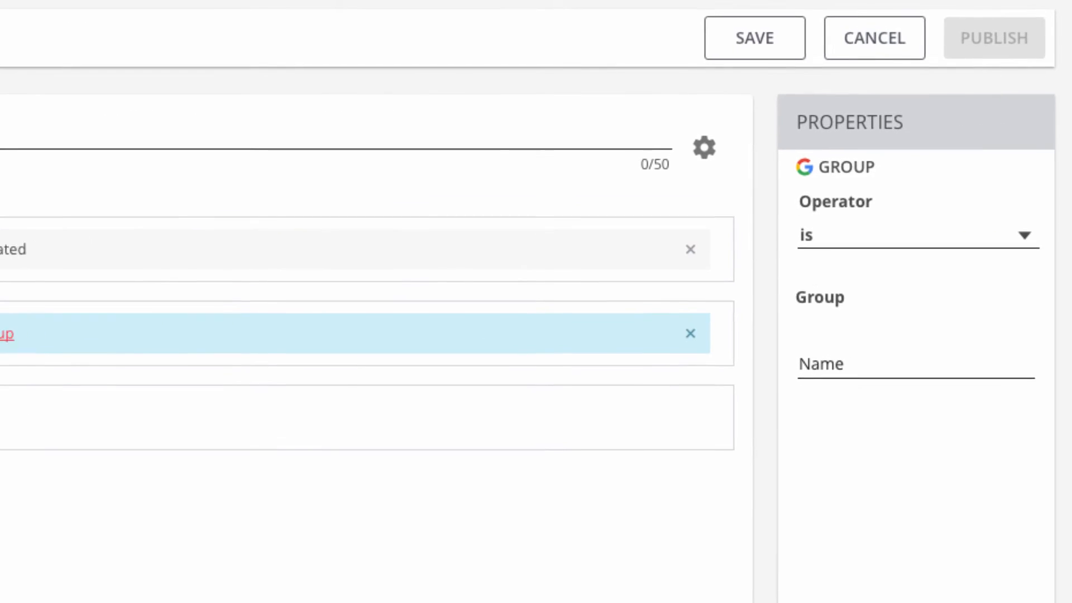
# Step: Set the group condition's operator to "is not" and choose Everyone as its group
pyautogui.click(1028, 237)
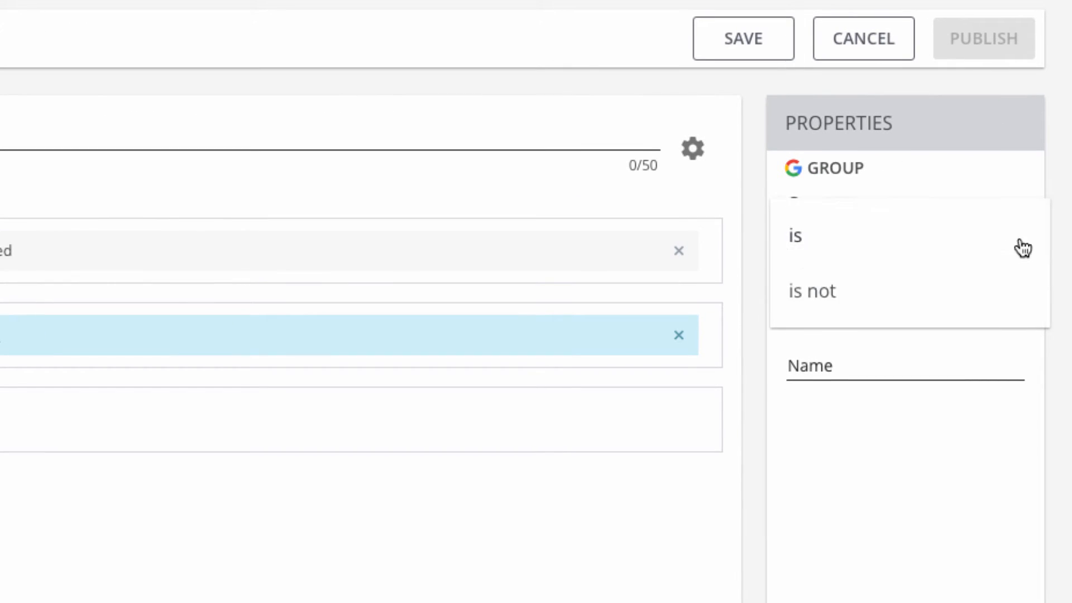
pyautogui.click(822, 289)
pyautogui.click(843, 364)
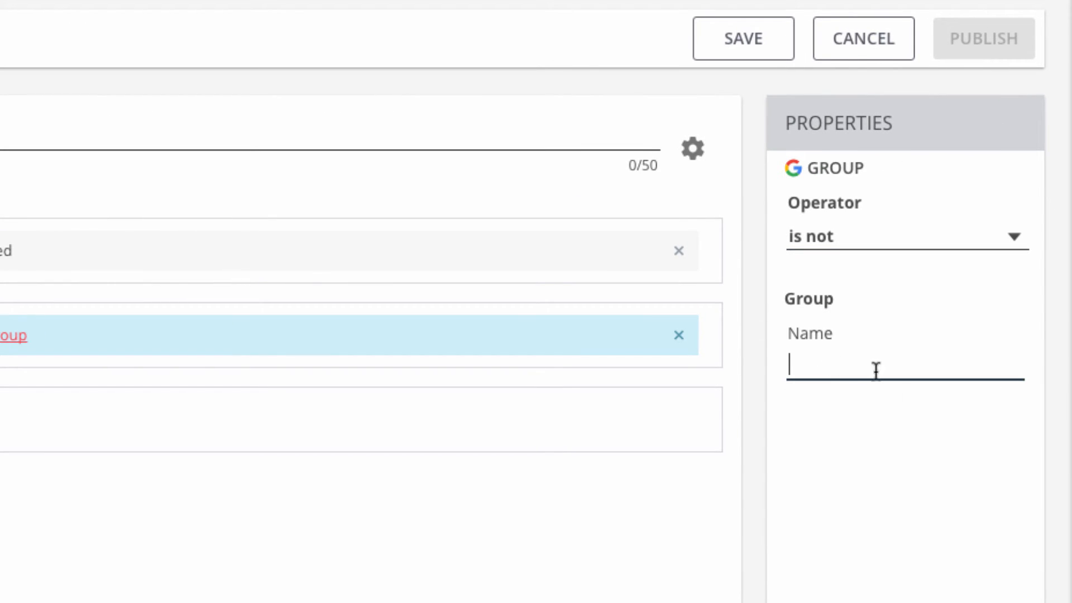
pyautogui.write('ever')
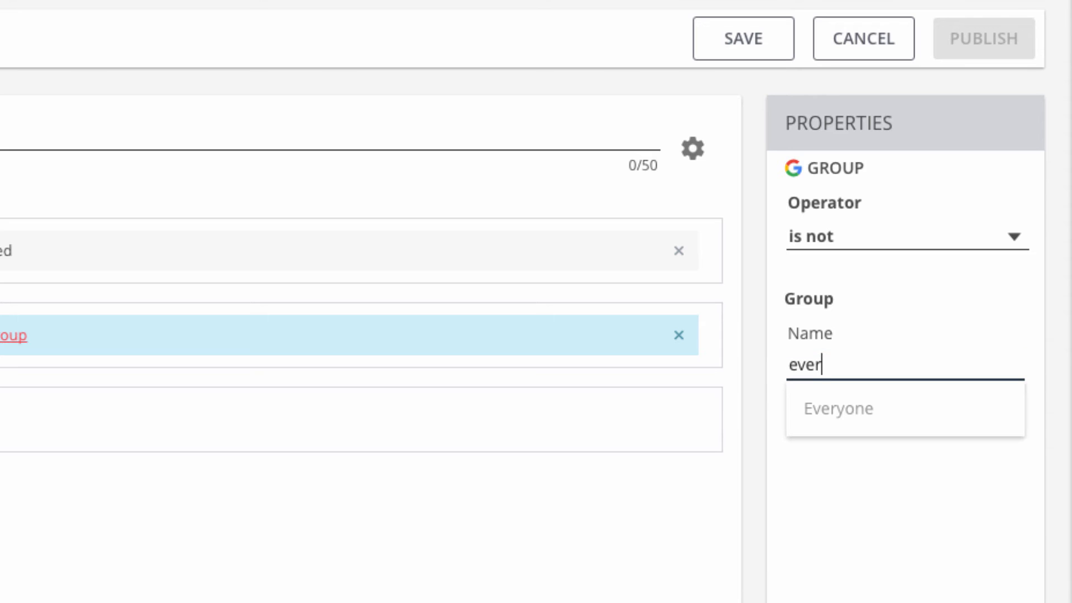
pyautogui.click(832, 410)
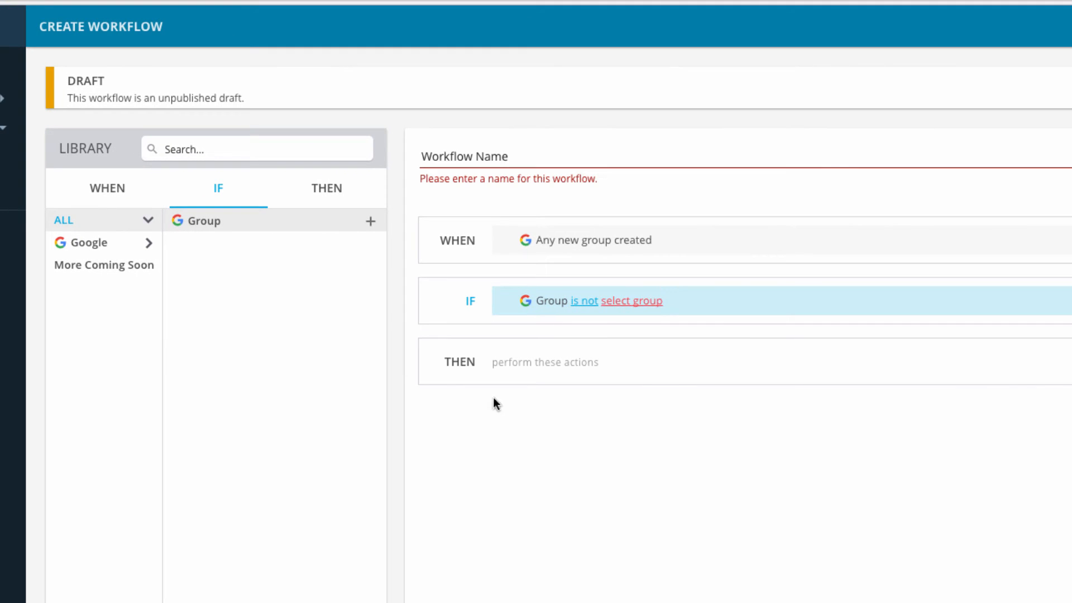
# Step: Add an action that hides the targeted groups in the Global Address List
pyautogui.click(312, 175)
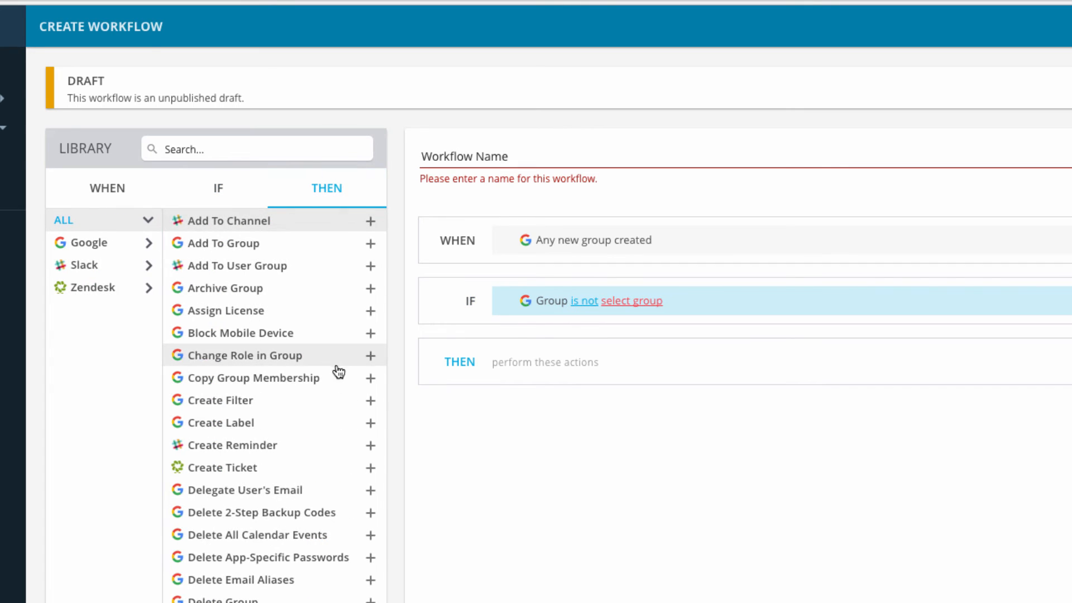
pyautogui.scroll(-3, 342, 460)
pyautogui.click(369, 406)
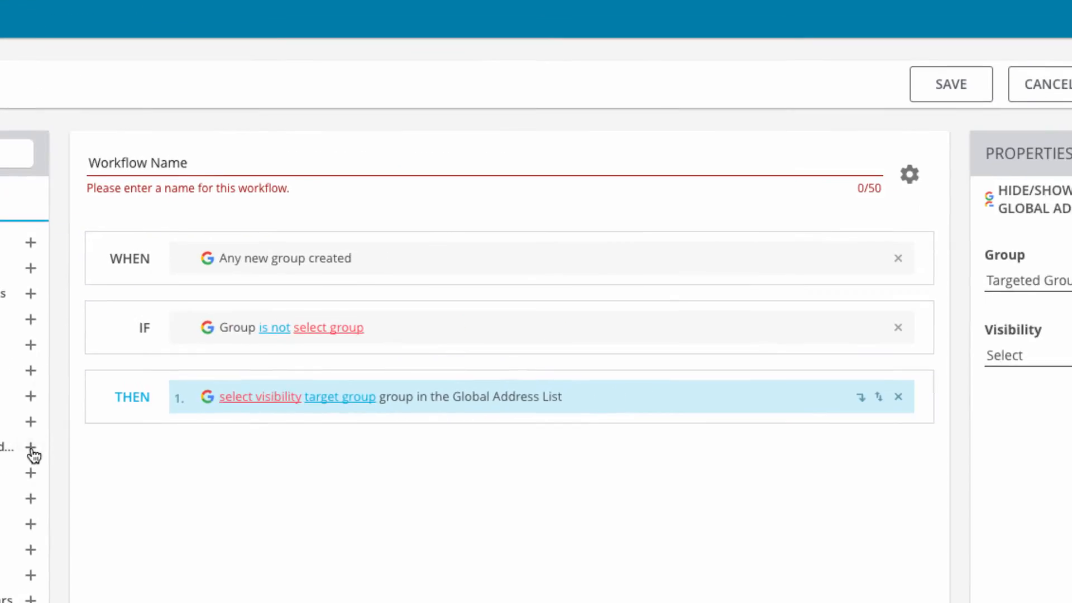
pyautogui.click(1022, 375)
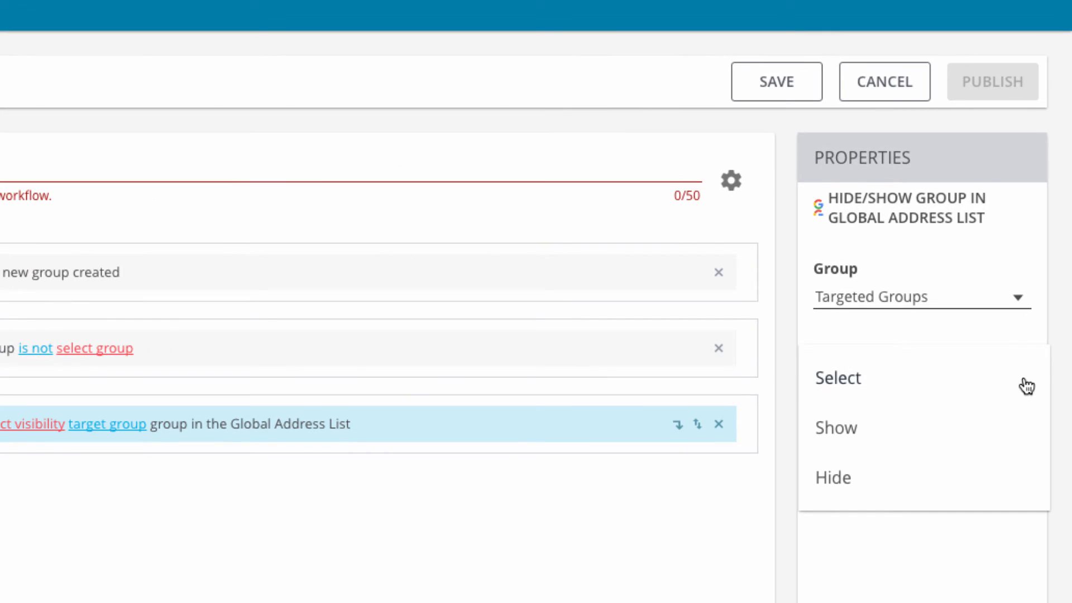
pyautogui.click(855, 491)
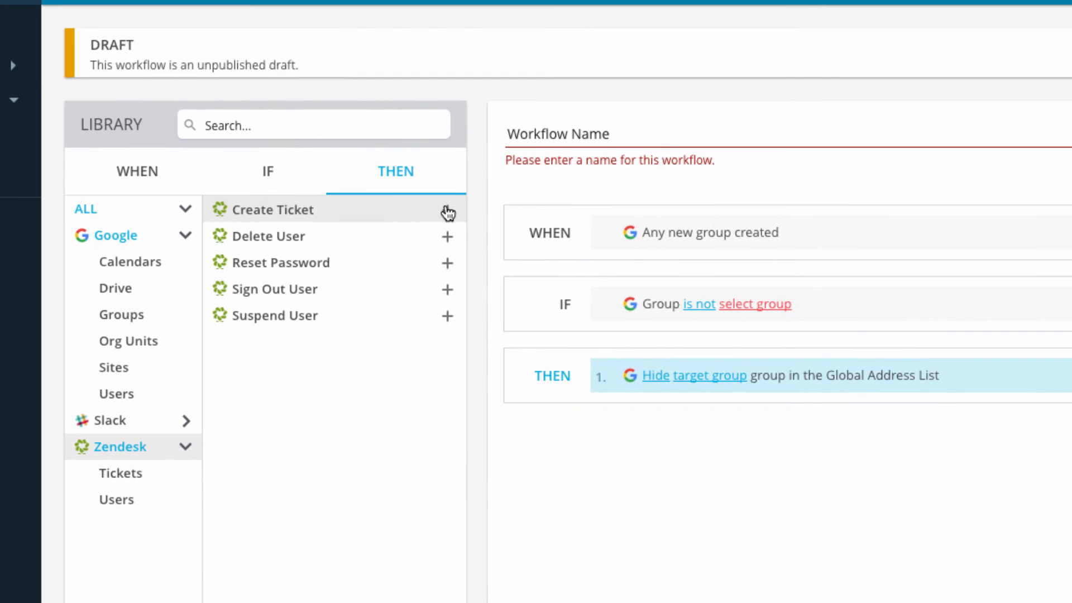
# Step: Add a Zendesk Create Ticket action with the subject "Check Group Properties" and begin its description with "Ensure no pub"
pyautogui.click(447, 211)
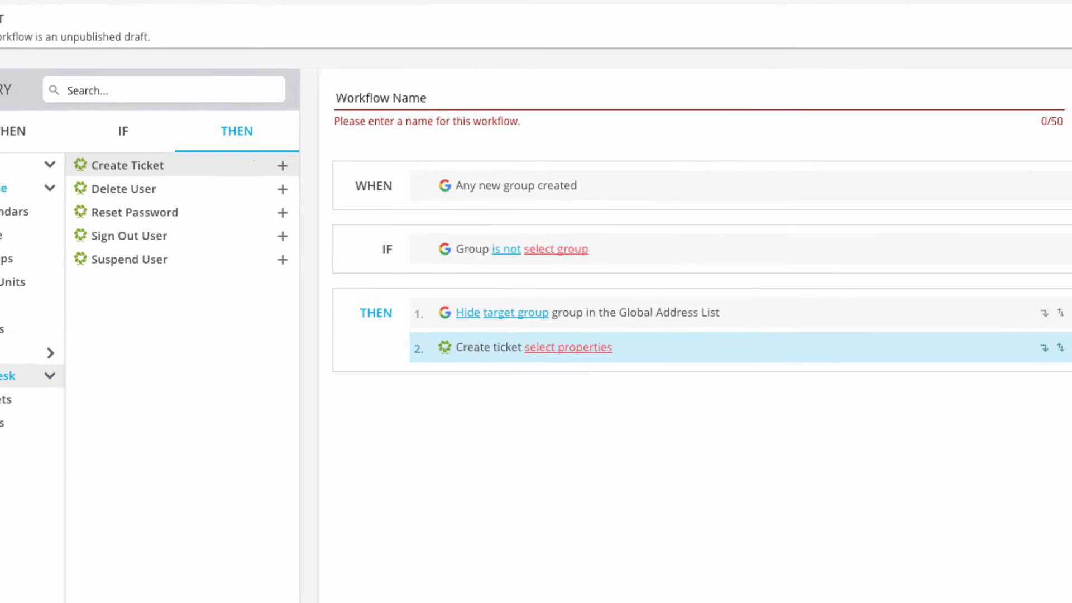
pyautogui.write('Check Group ')
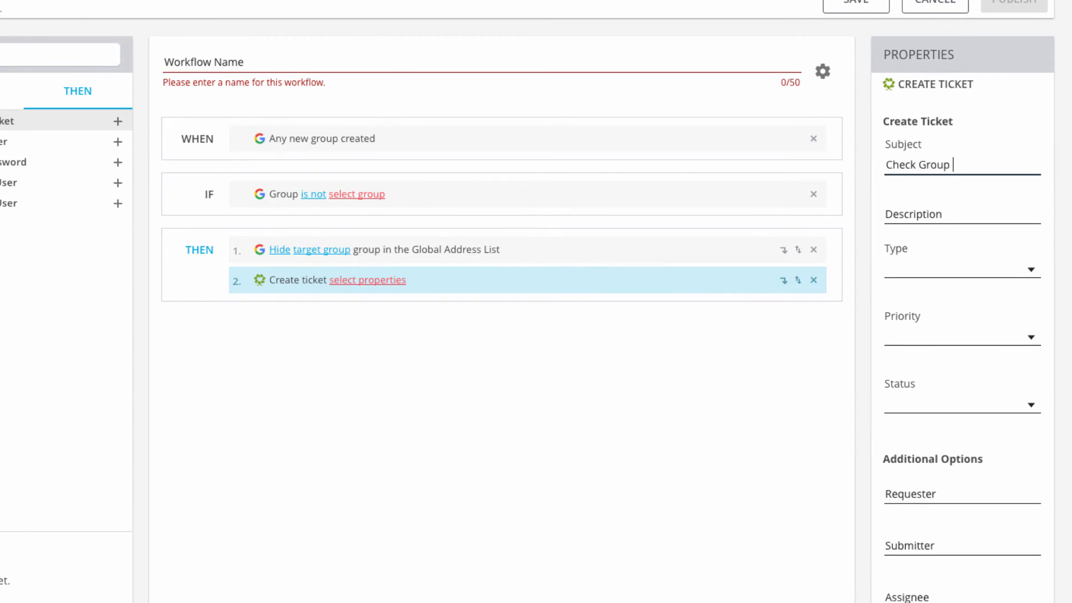
pyautogui.write('Properties')
pyautogui.click(887, 209)
pyautogui.write('Ensure no pub')
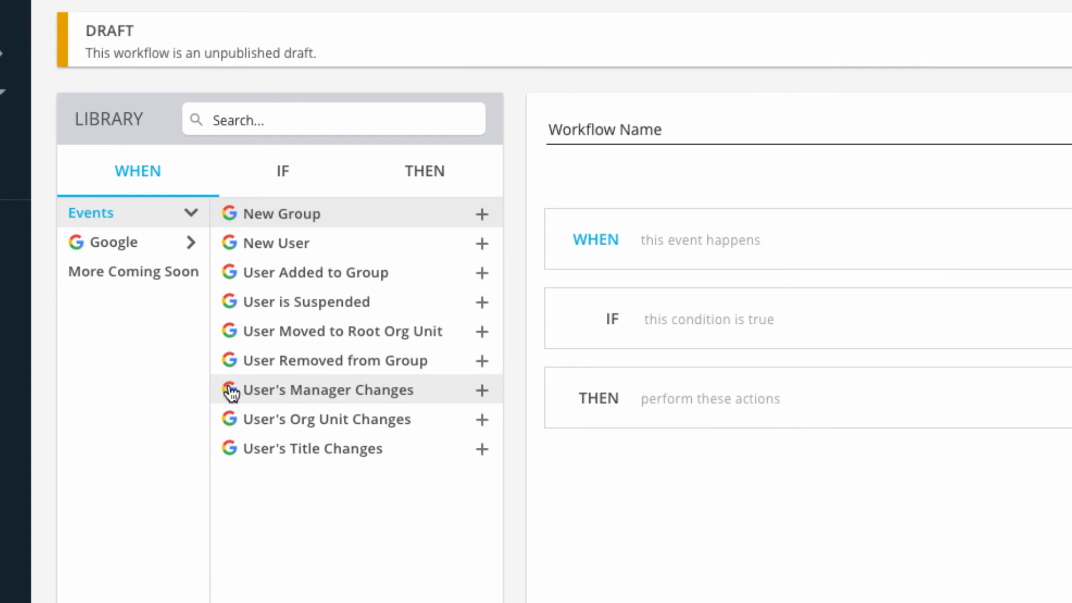
# Step: In a new workflow, use the User's Org Unit Changes event as the trigger and add the condition Org Unit is "deprovisioning in progress"
pyautogui.click(483, 425)
pyautogui.click(283, 174)
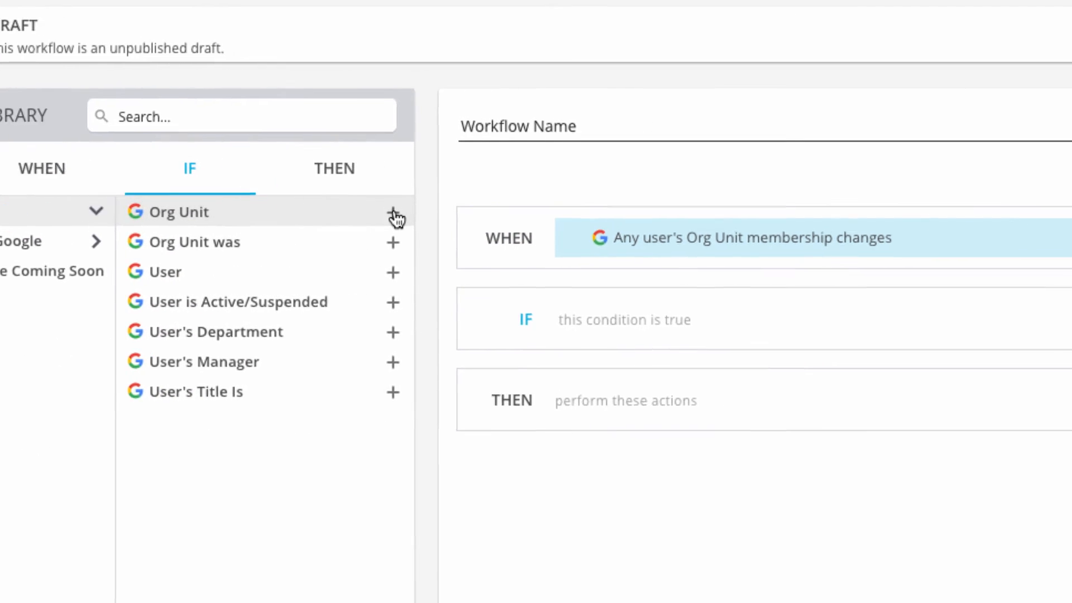
pyautogui.click(393, 215)
pyautogui.click(843, 366)
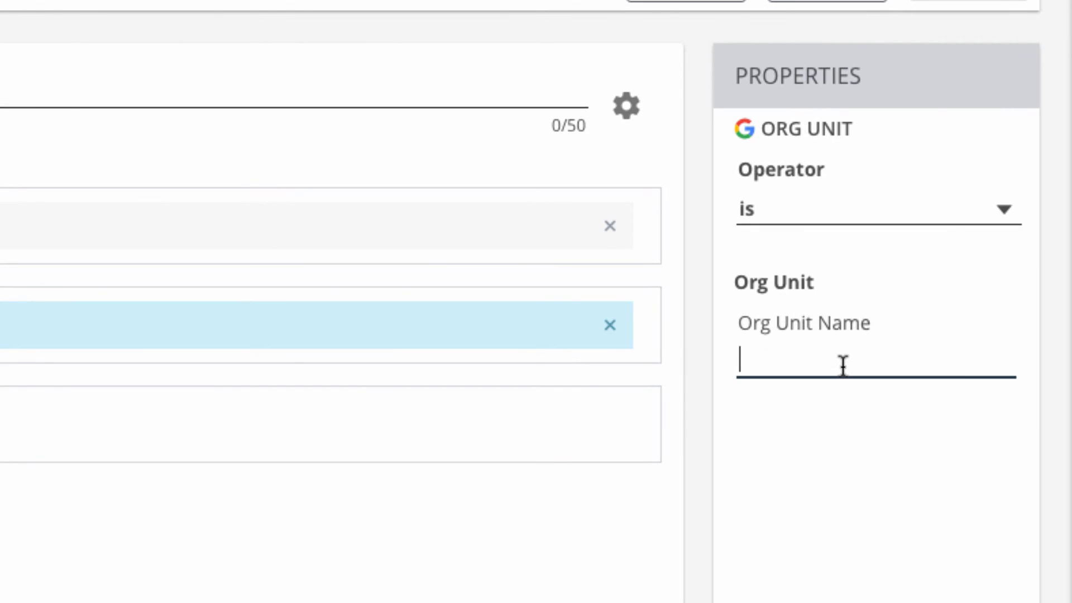
pyautogui.write('de')
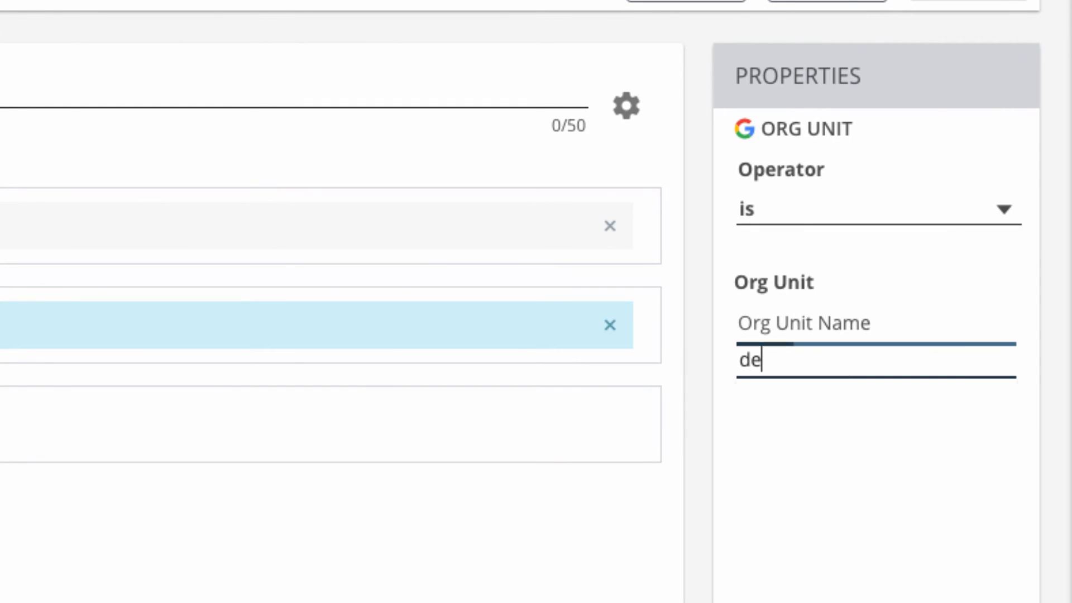
pyautogui.click(864, 431)
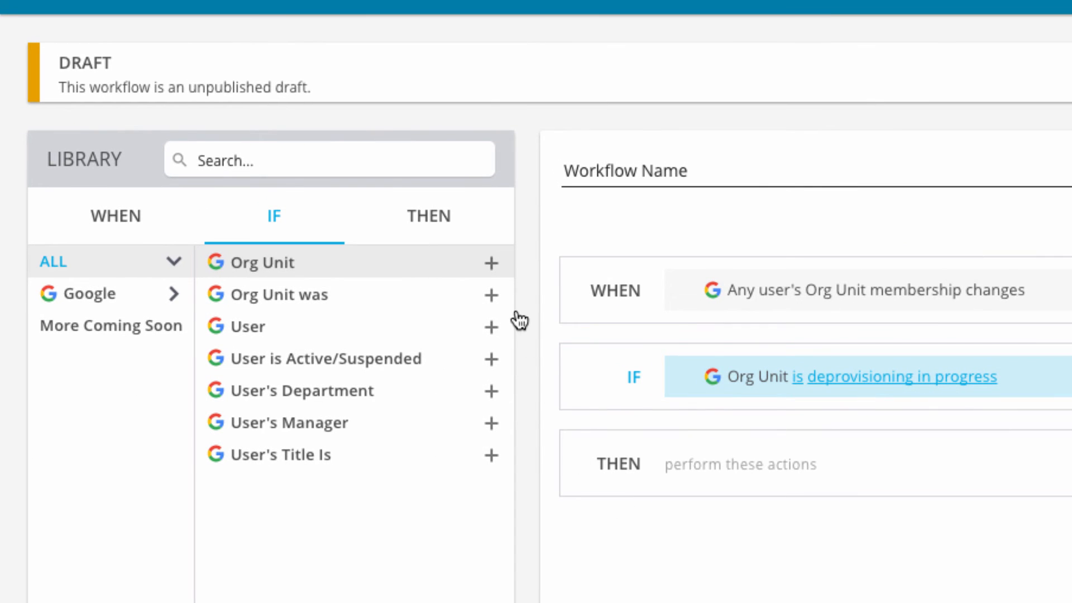
# Step: Add two Zendesk actions to the workflow: Suspend User followed by Delete User, both for the target user
pyautogui.click(437, 222)
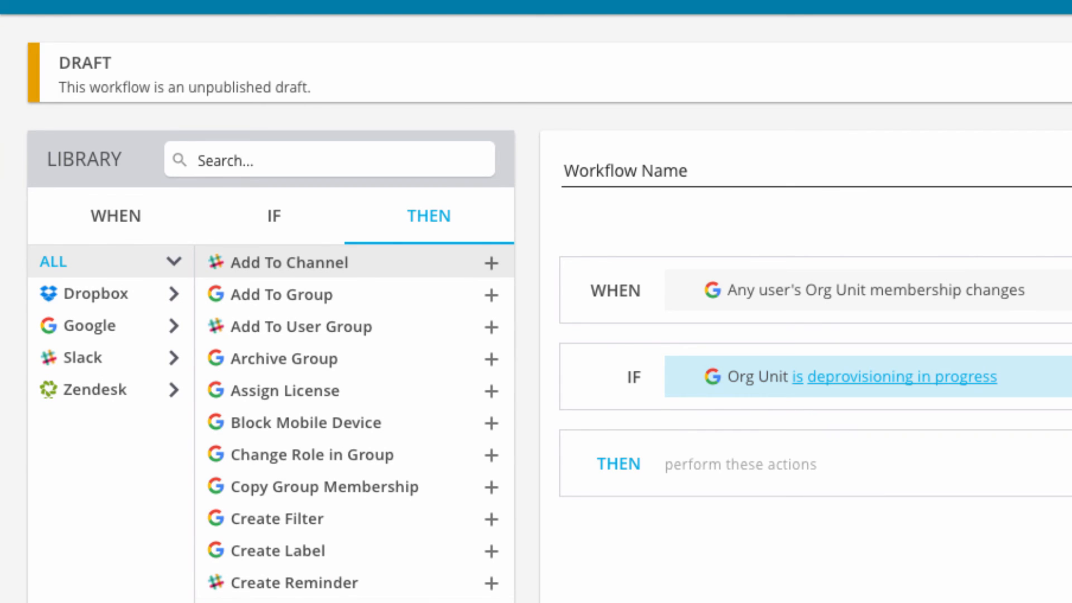
pyautogui.scroll(-4, 354, 425)
pyautogui.scroll(-7, 233, 469)
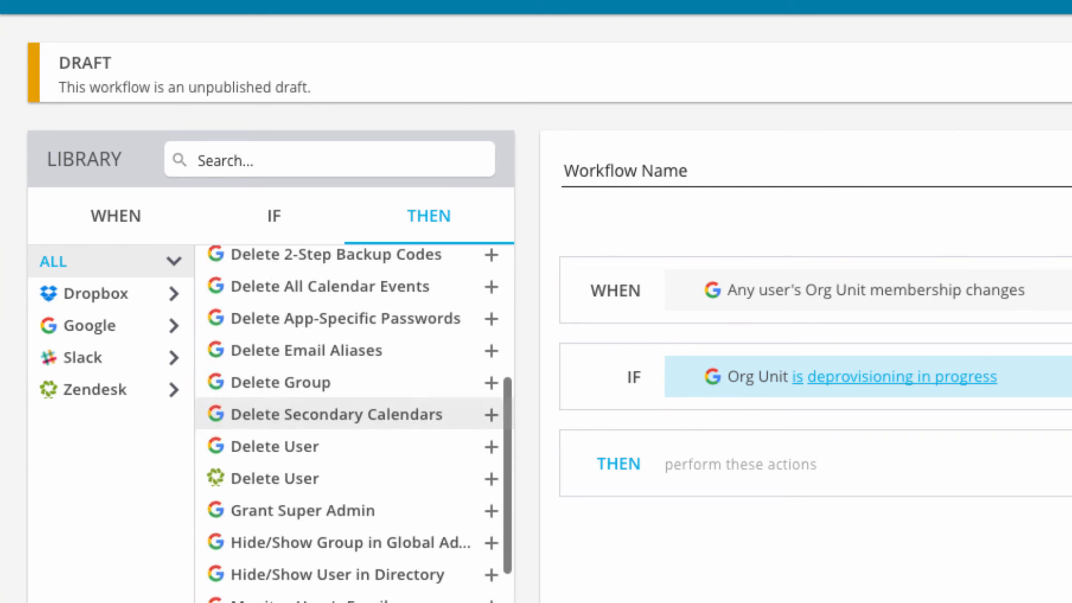
pyautogui.click(136, 392)
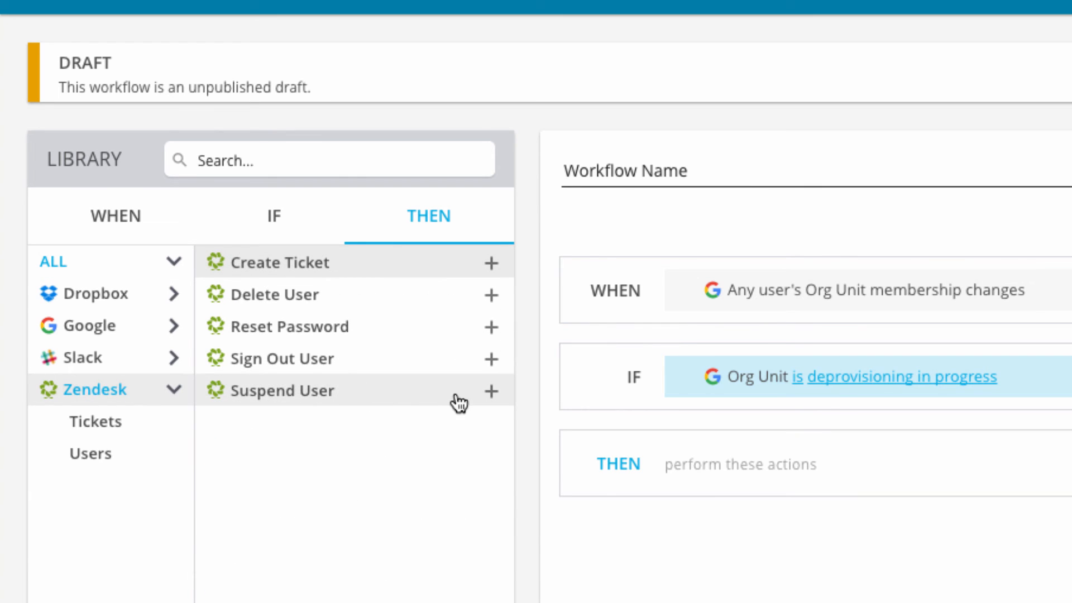
pyautogui.click(491, 397)
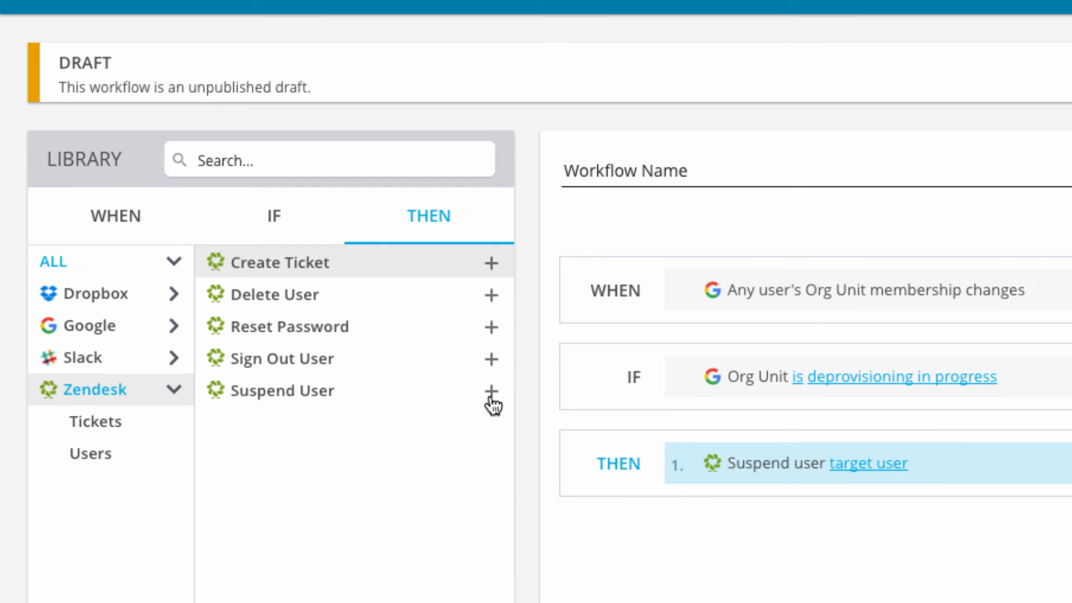
pyautogui.click(491, 296)
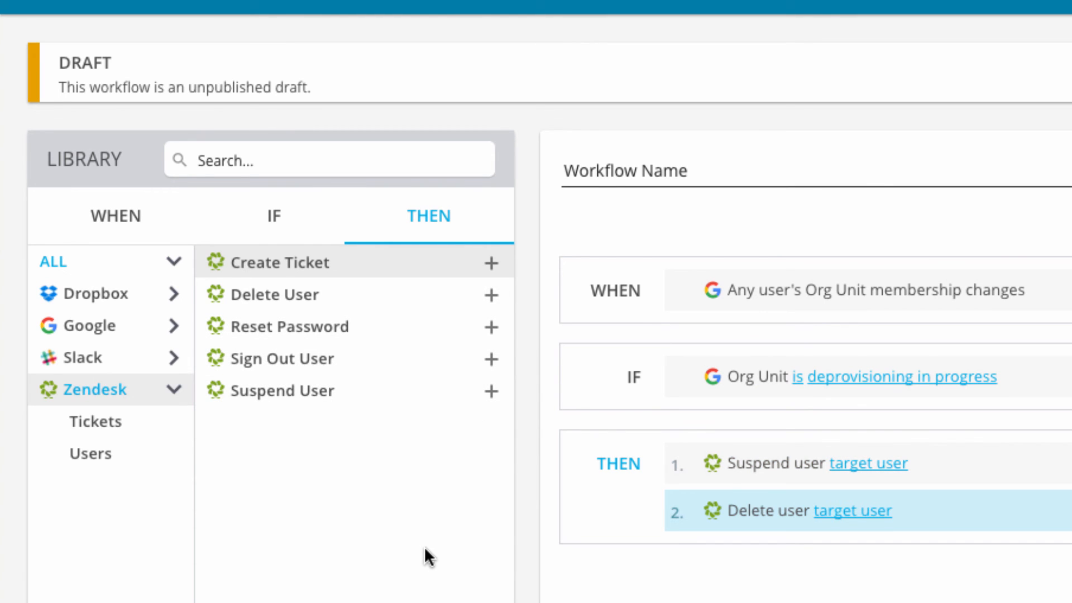